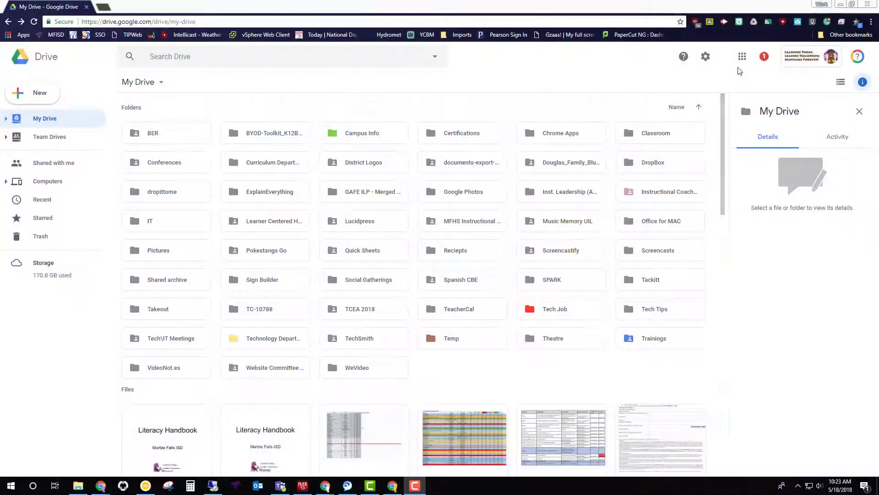
- Check which account is signed in, and create a folder named "Files to transfer" in My Drive
left_click(802, 62)
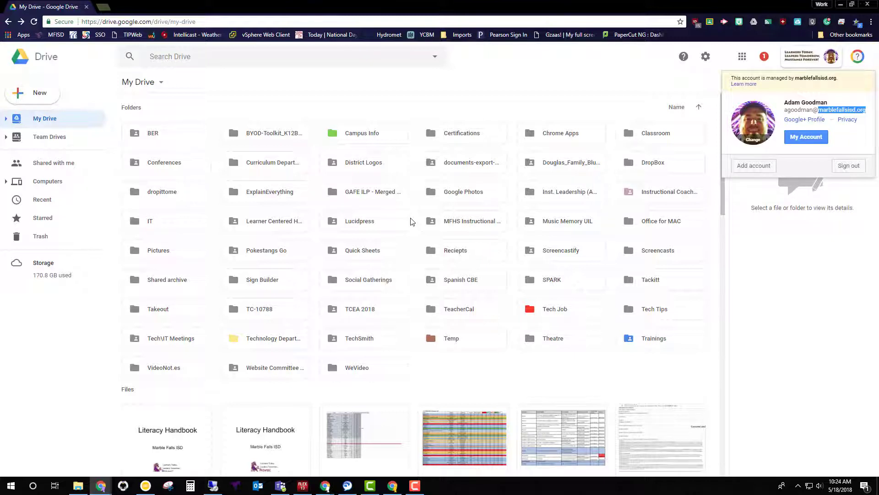
left_click(472, 382)
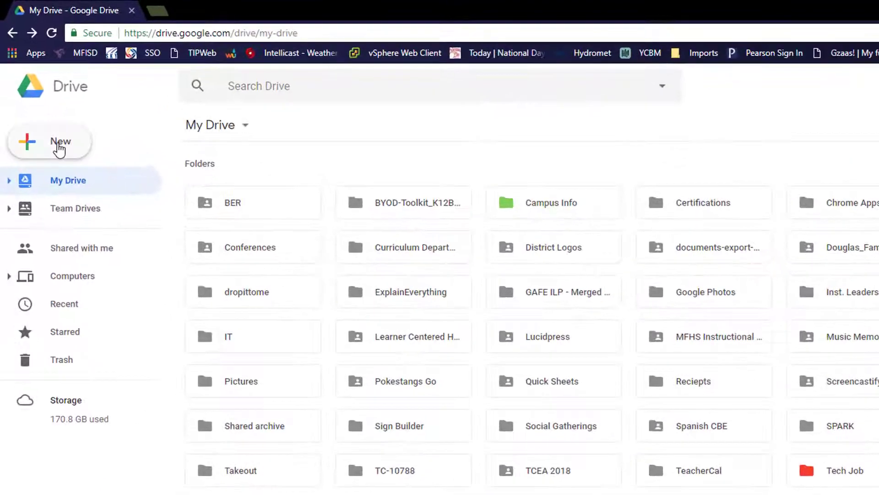
left_click(60, 144)
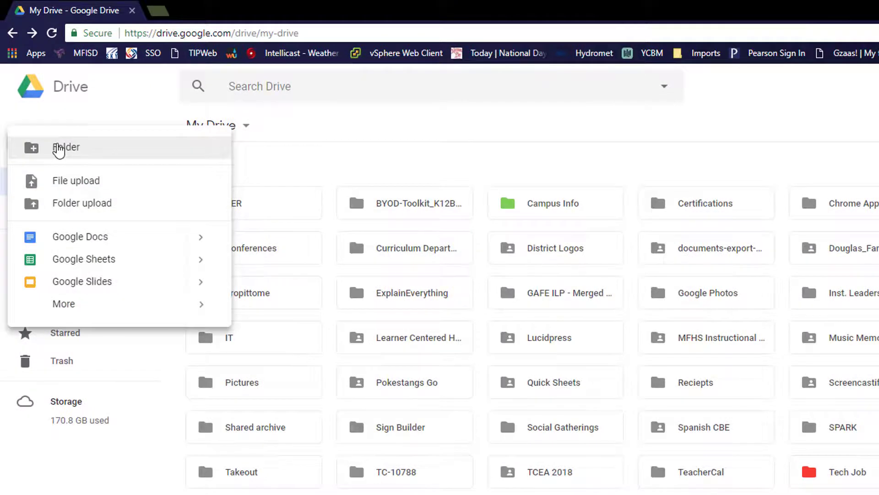
left_click(58, 147)
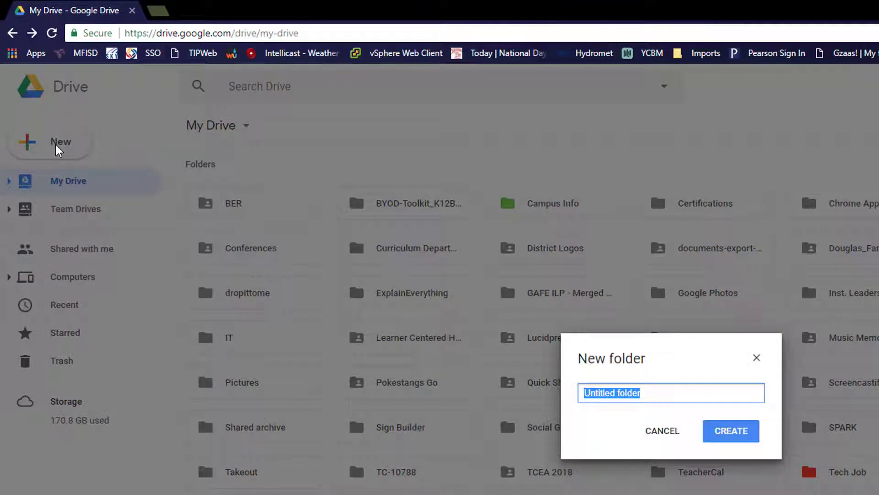
type("Files to trans")
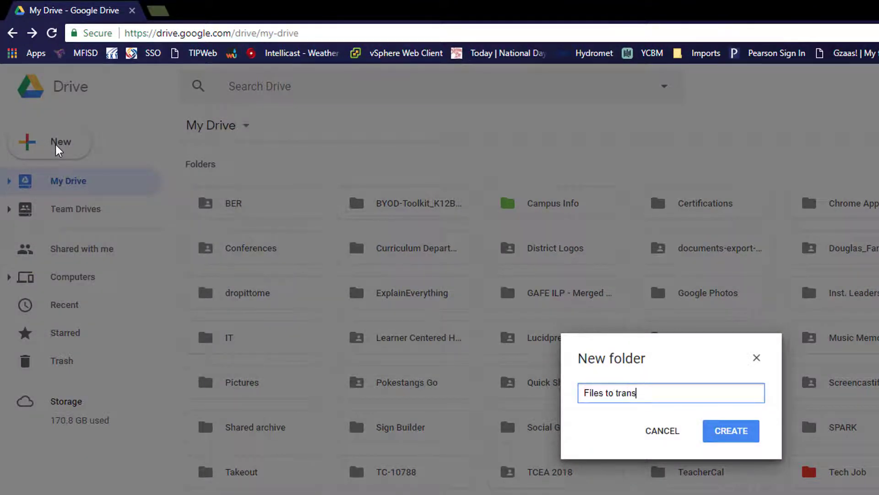
type("fer")
key("Return")
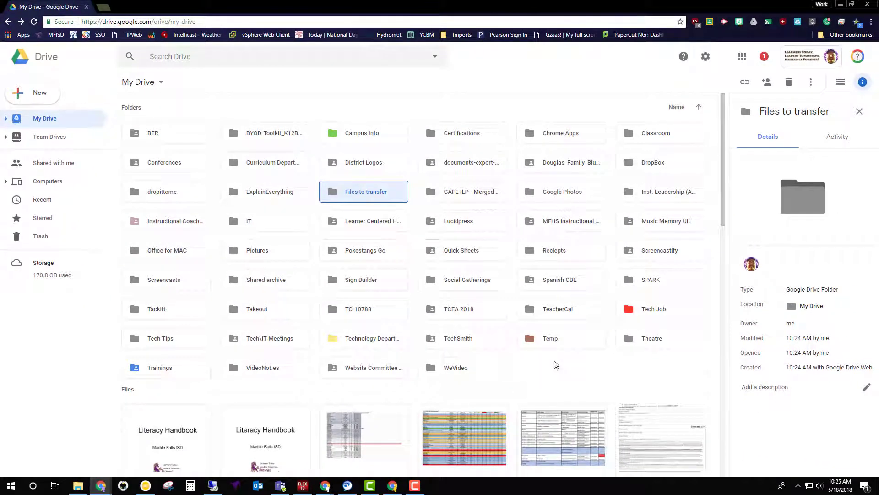
- Move the Temp folder, 16-17 Literacy Handbook document, 2017_ttsf_consent_and_acceptance_form.docx document and 2015 digital textbook spreadsheet into the Files to transfer folder
left_click_drag(559, 341, 372, 192)
scroll(162, 403, "down", 1)
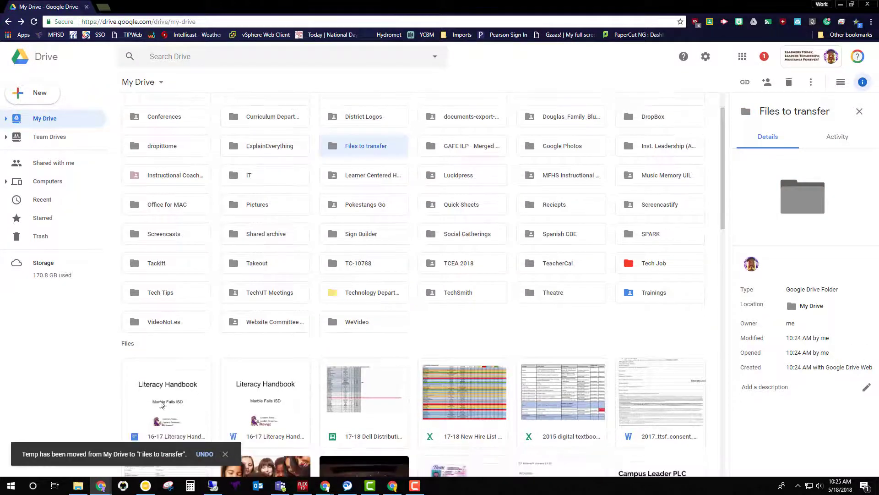
left_click_drag(162, 403, 362, 146)
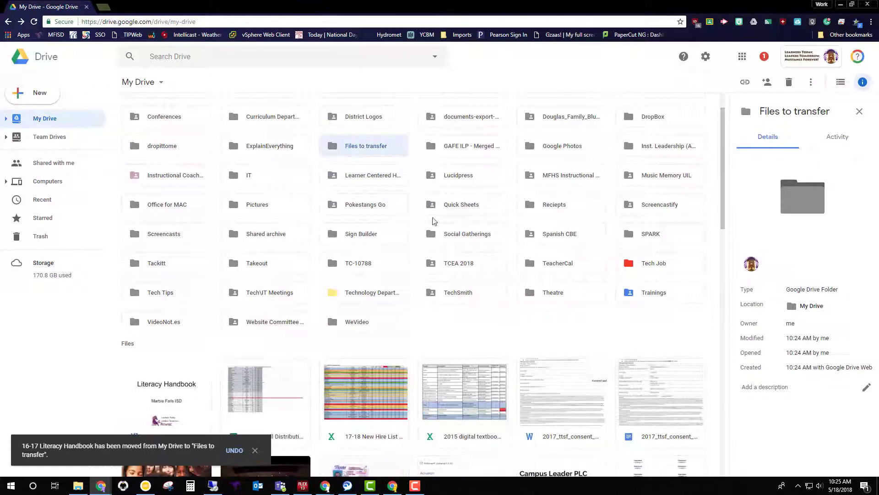
left_click_drag(661, 409, 355, 145)
scroll(435, 355, "down", 1)
left_click_drag(435, 355, 359, 172)
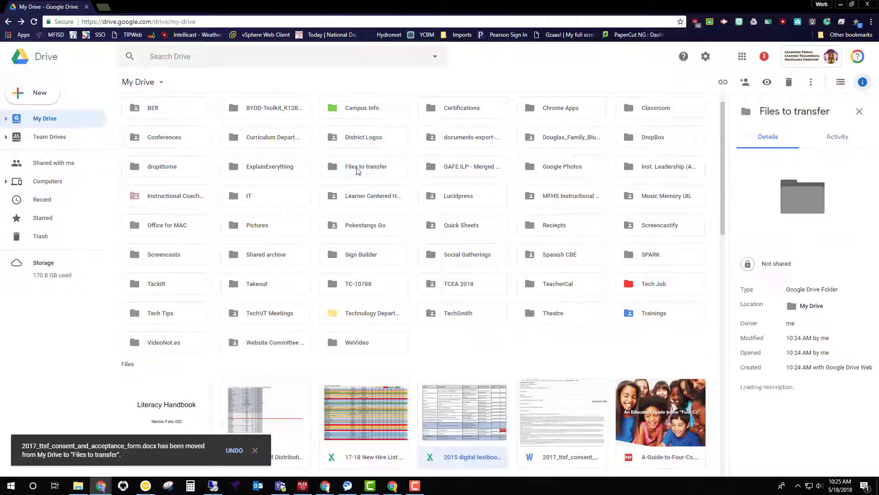
- Open the Files to transfer folder and share it with the new account's email address, leaving notification enabled
double_click(366, 172)
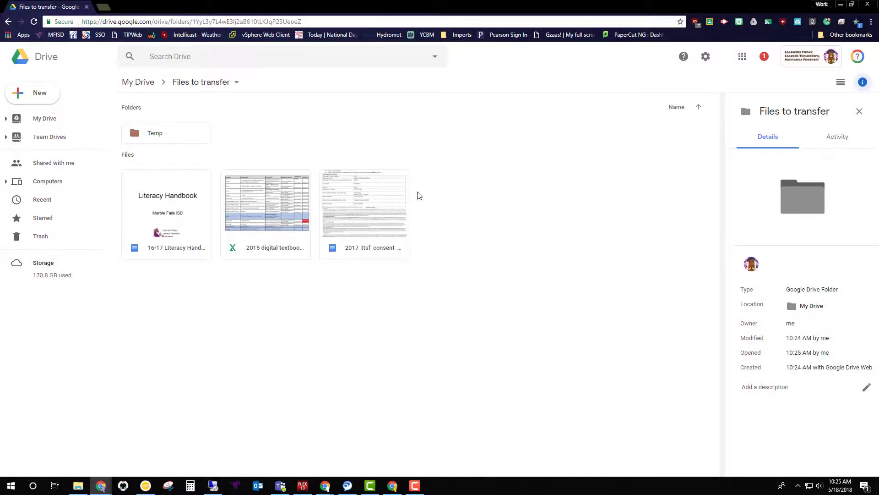
left_click(237, 83)
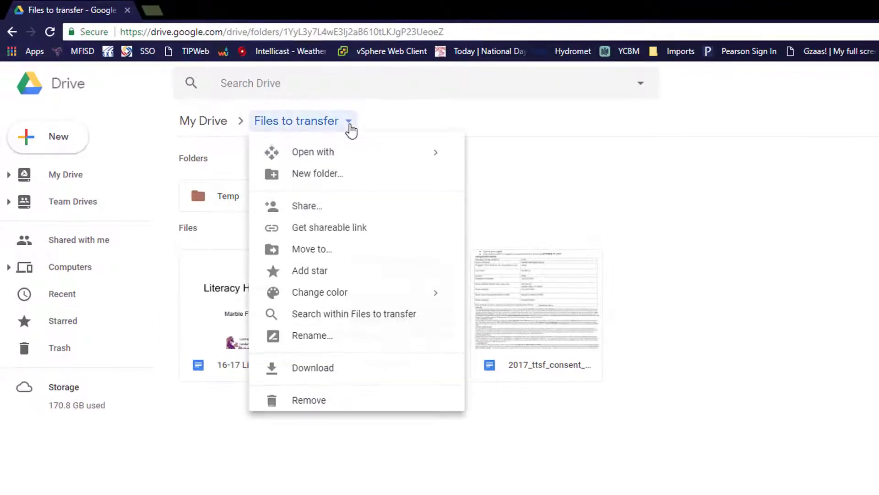
left_click(323, 207)
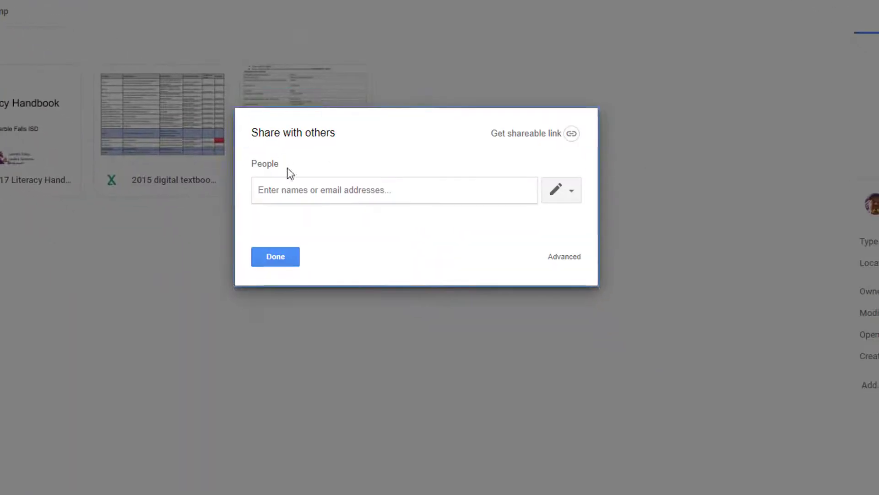
left_click(334, 198)
type("ad")
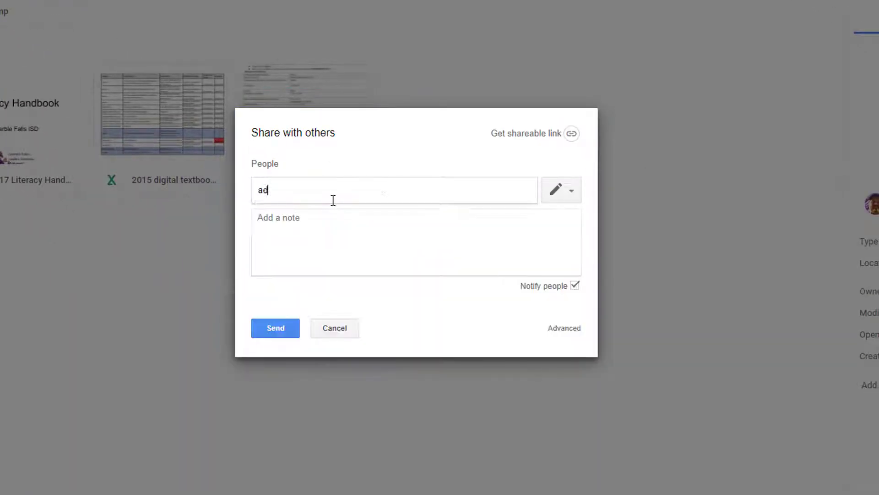
type("am@")
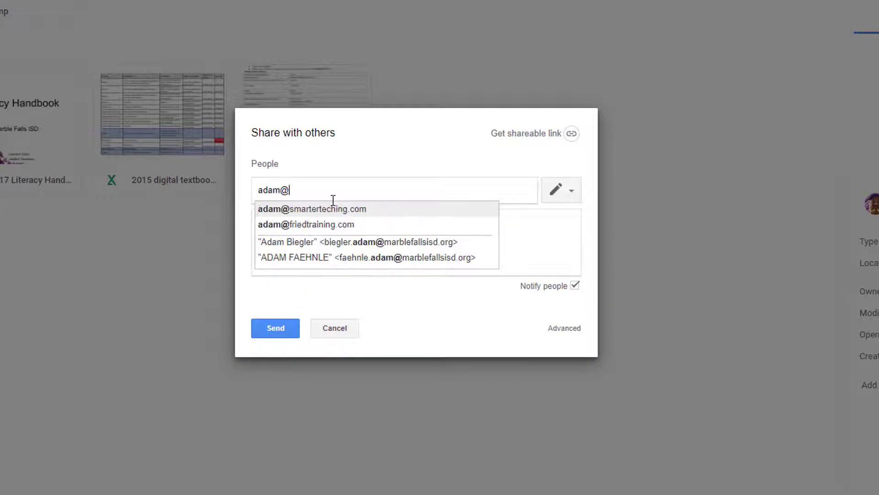
left_click(337, 208)
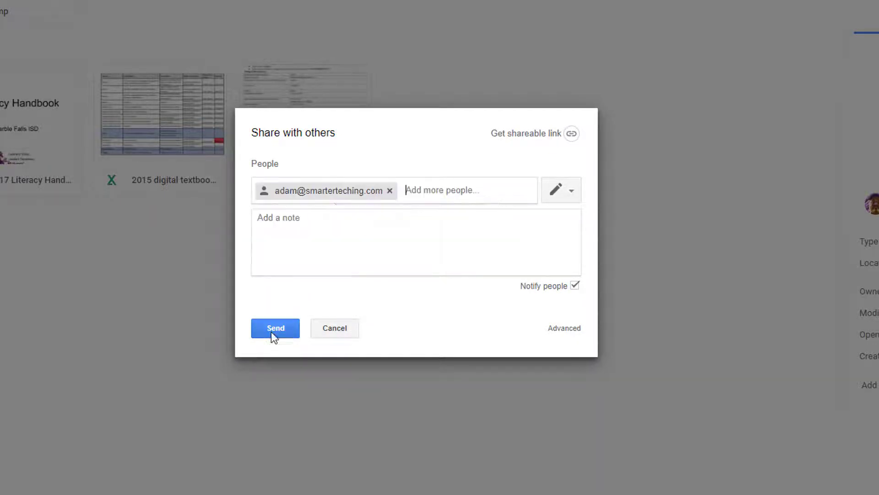
left_click(274, 334)
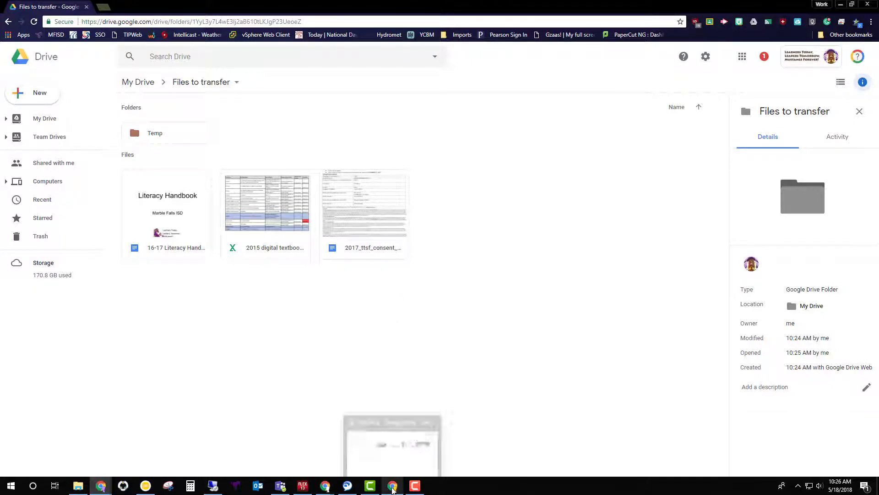
- Switch to the SmarterTeching account's Drive window, check its signed-in account, and view the items shared with it
left_click(393, 488)
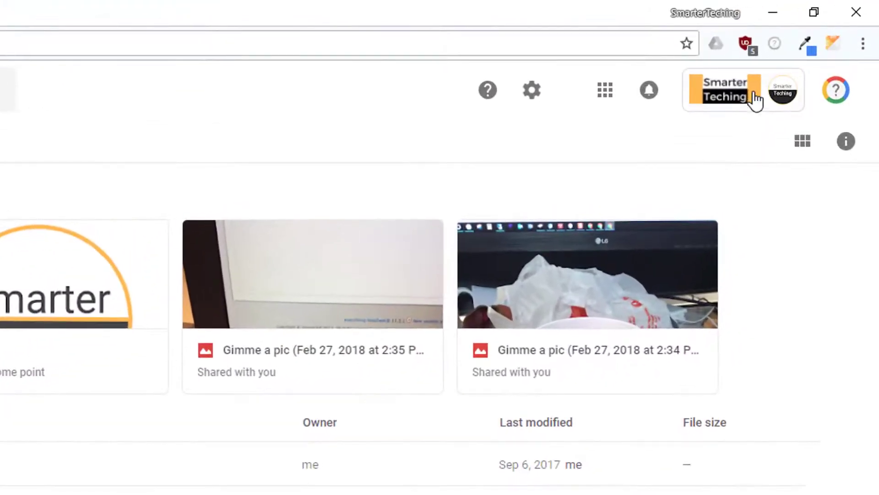
left_click(755, 99)
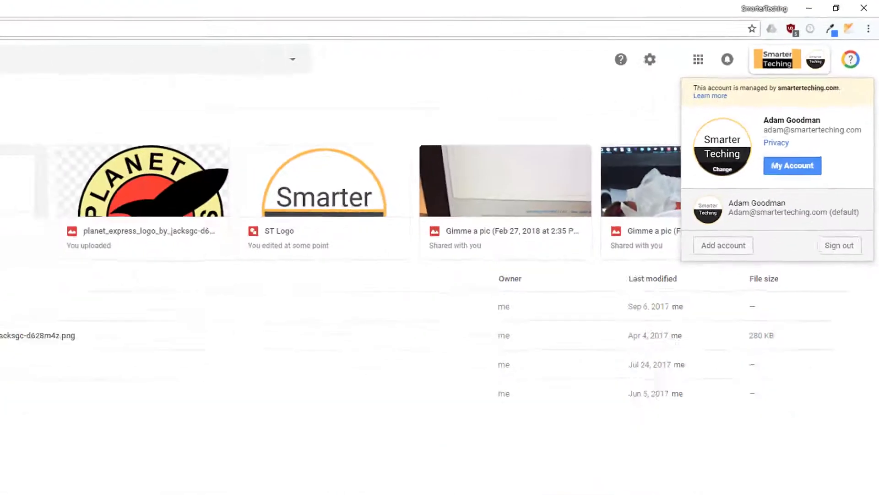
left_click(504, 97)
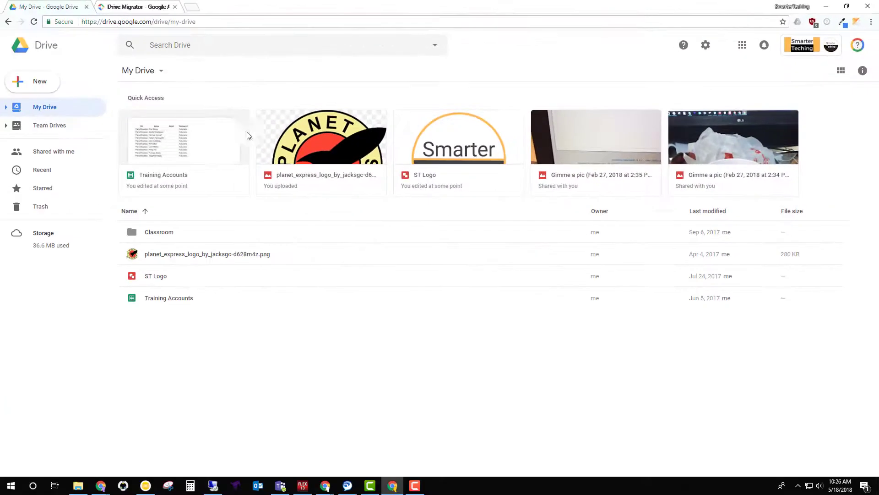
left_click(66, 170)
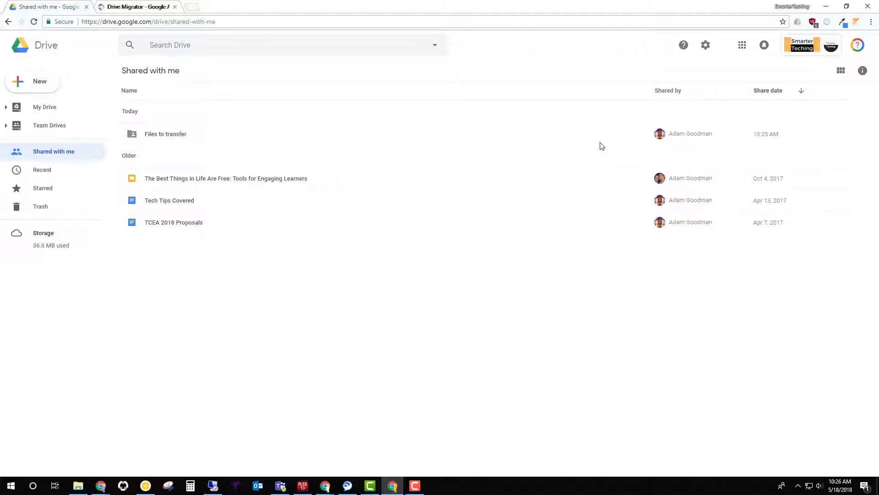
- Review the Drive Migrator page and launch the app through its Chrome Web Store listing
left_click(124, 12)
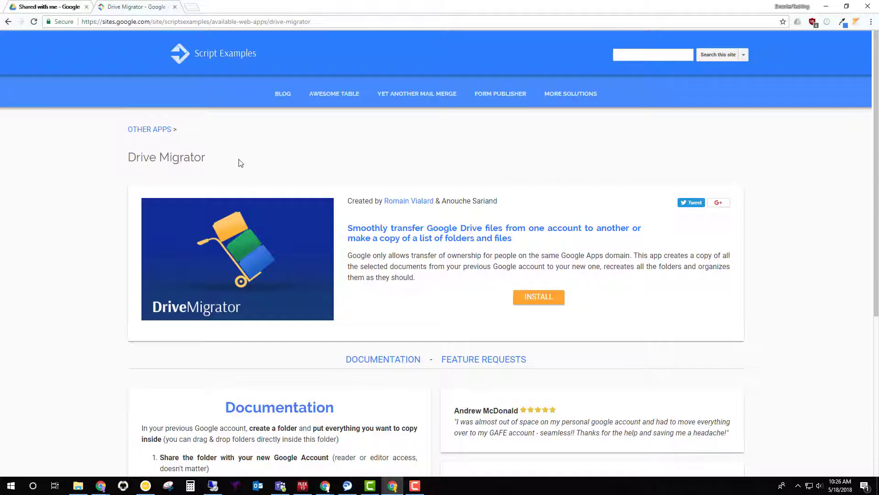
scroll(240, 163, "down", 3)
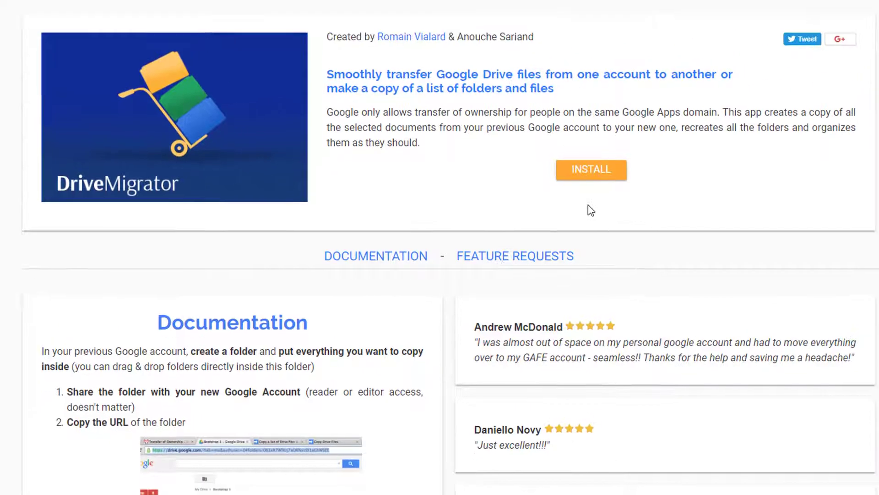
left_click(683, 31)
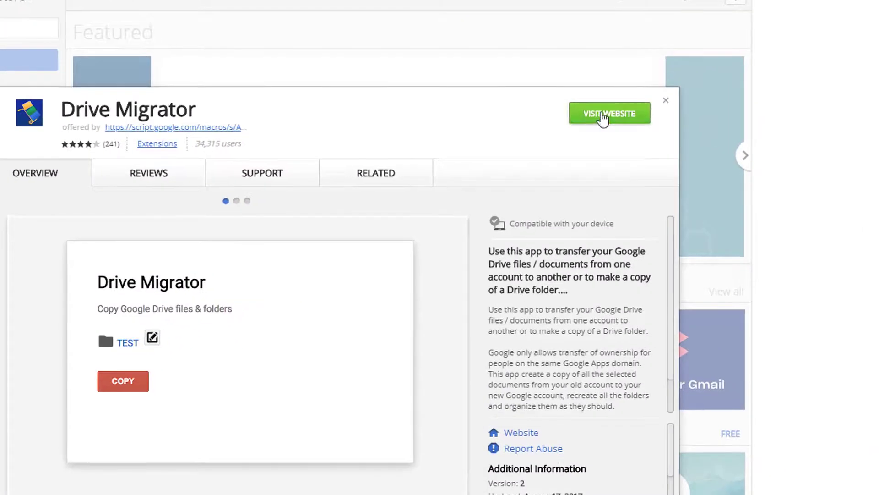
left_click(604, 118)
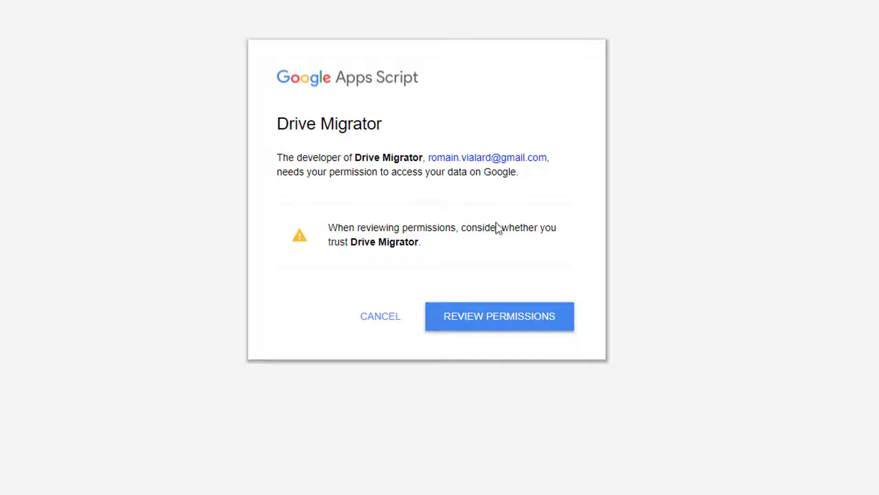
- Authorize Drive Migrator for the SmarterTeching account after reviewing the requested permissions
left_click(501, 324)
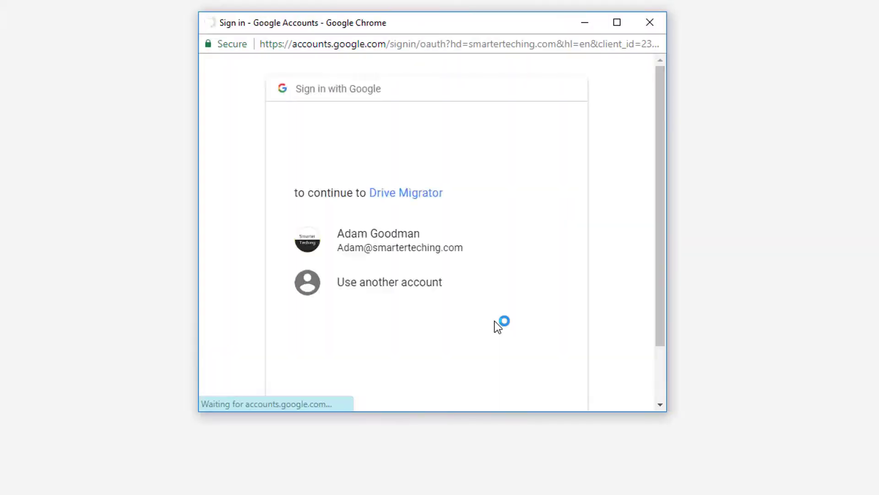
left_click(400, 246)
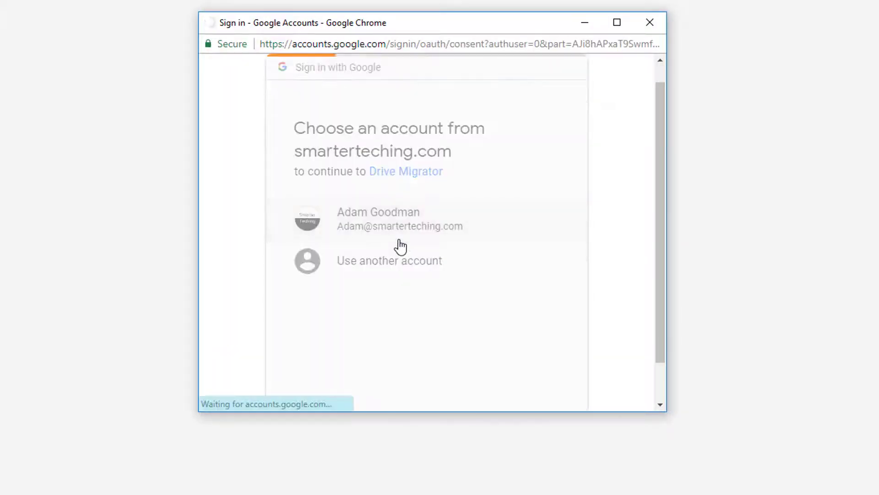
scroll(572, 233, "down", 2)
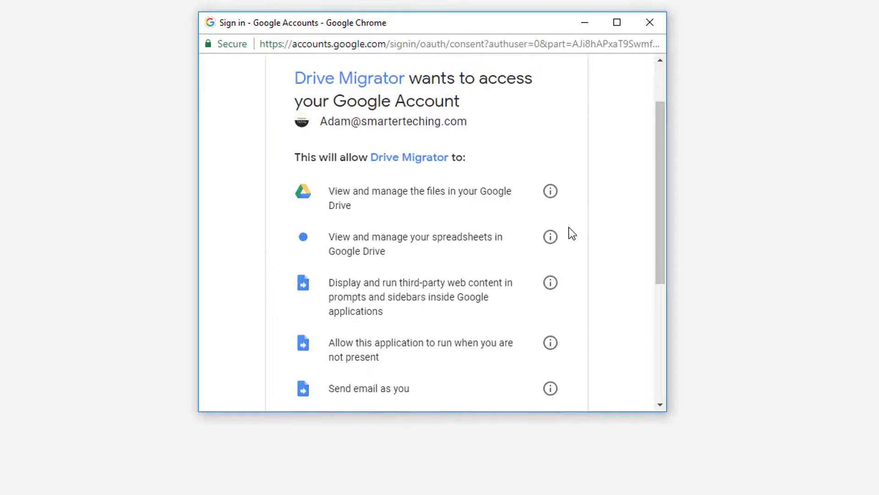
scroll(569, 227, "down", 2)
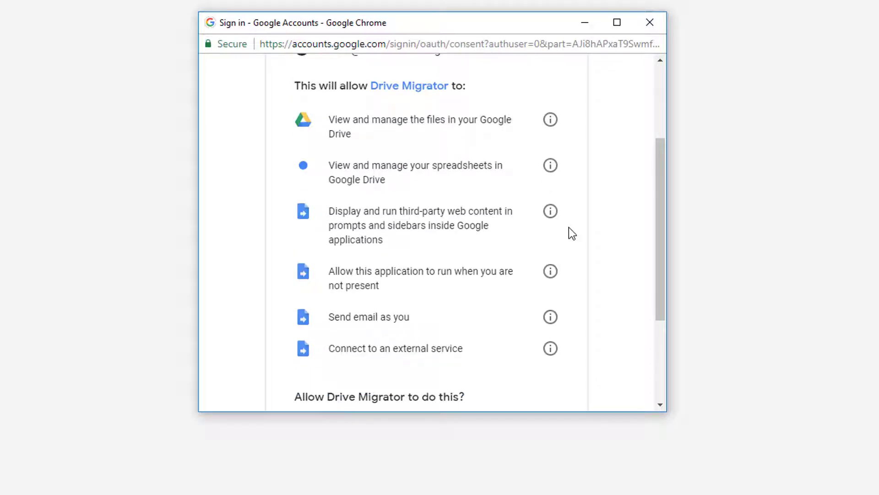
scroll(569, 229, "down", 4)
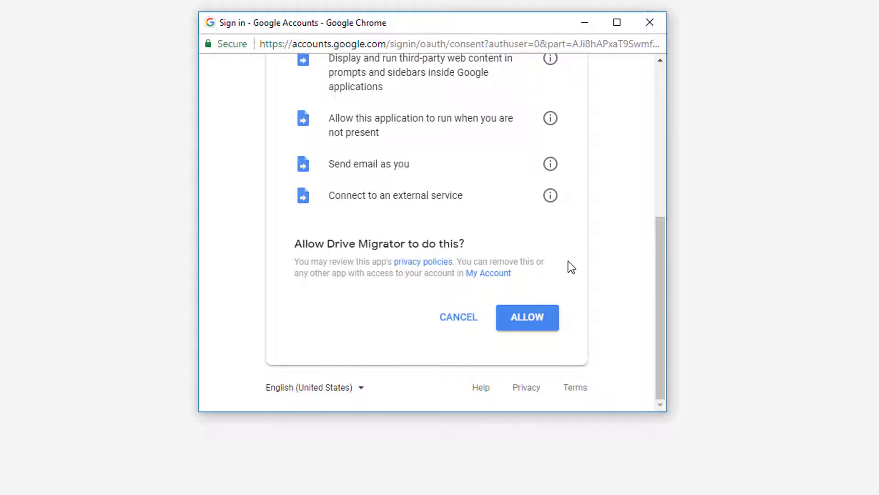
left_click(530, 320)
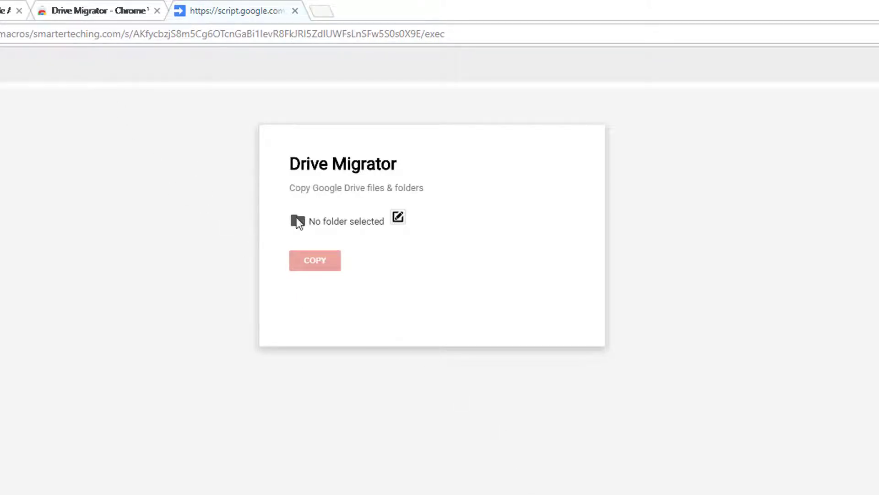
- Select the shared Files to transfer folder in Drive Migrator and start copying it
left_click(397, 218)
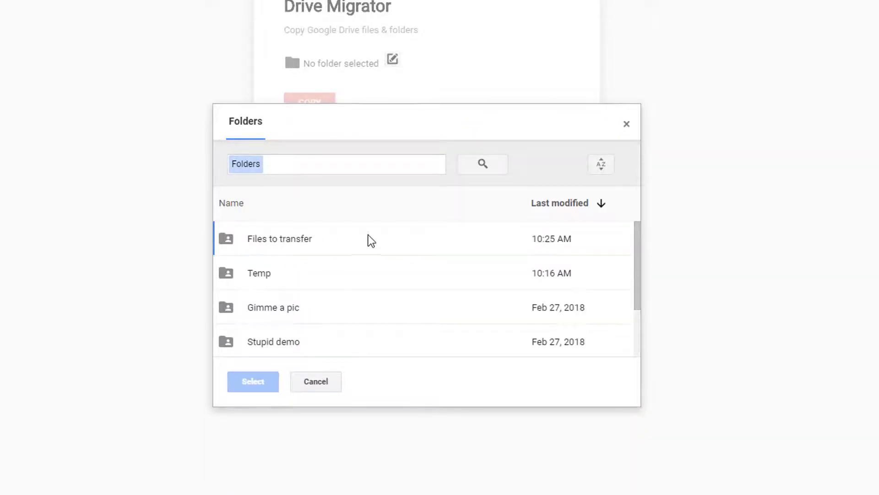
left_click(259, 242)
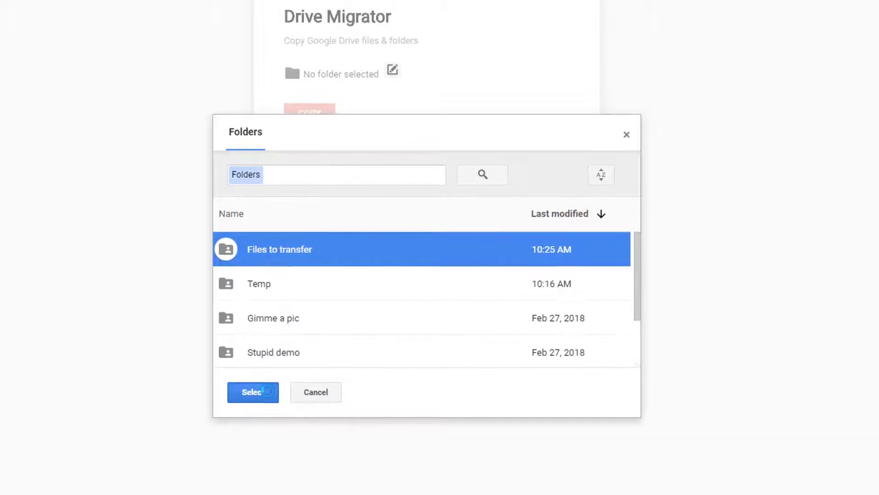
left_click(275, 380)
left_click(320, 203)
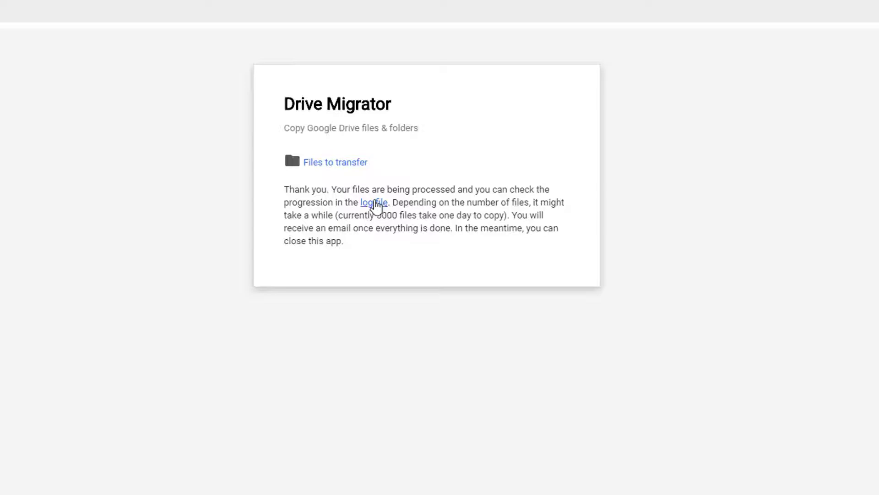
- Open the migration's log file and dismiss the notice about new Sheets features
left_click(374, 202)
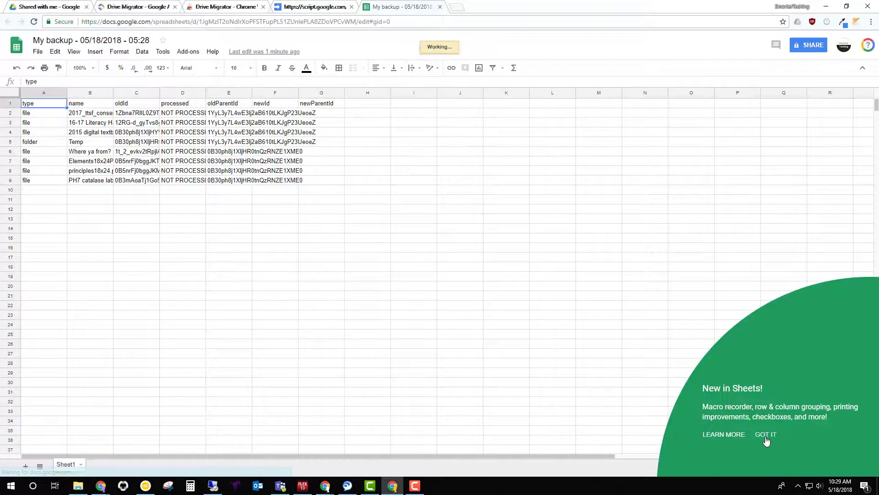
left_click(766, 436)
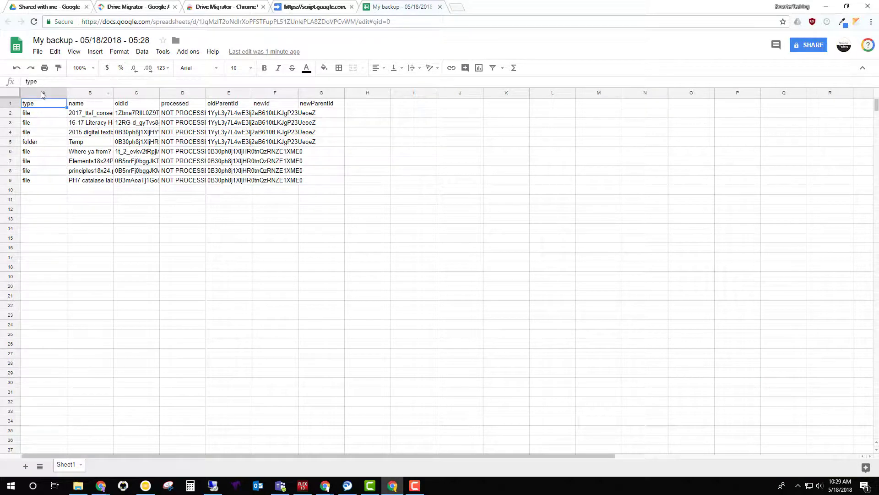
- Fit all column widths of the log sheet to their contents and select the processed column
key("ctrl+a")
double_click(67, 89)
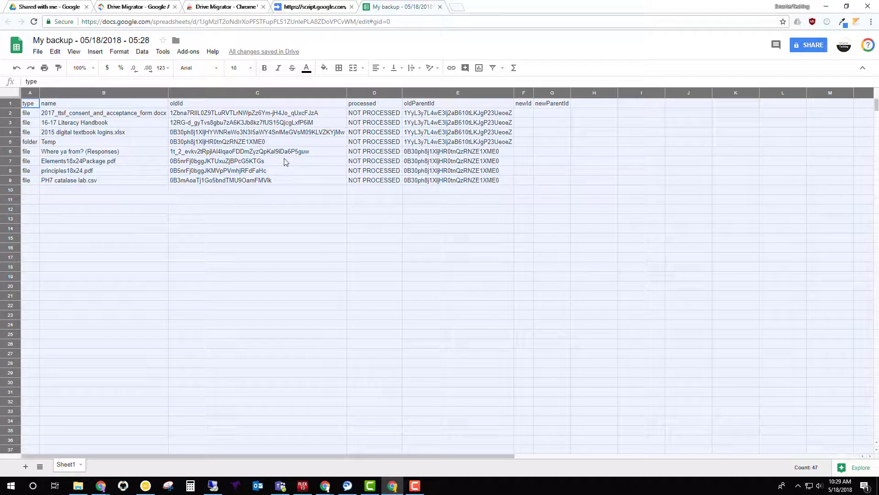
left_click(366, 94)
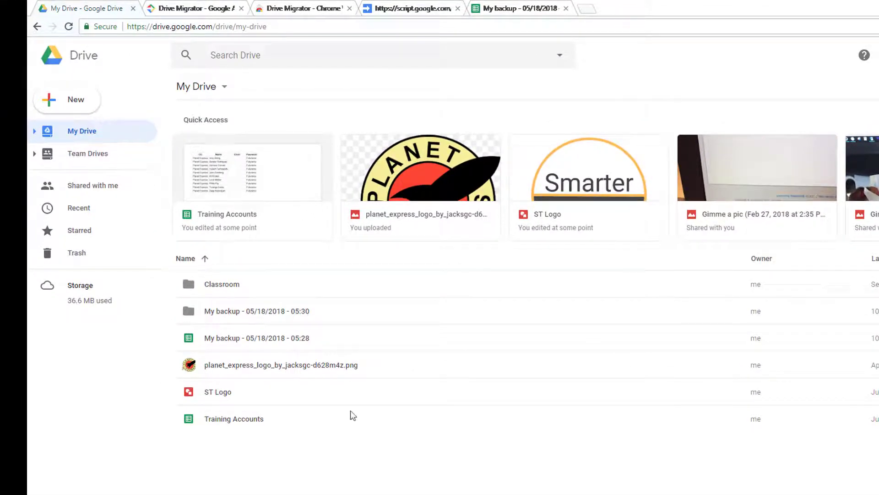
- Inspect the copied files in the "My backup - 05/18/2018 - 05:30" folder and recheck their processing status in the log sheet
double_click(249, 310)
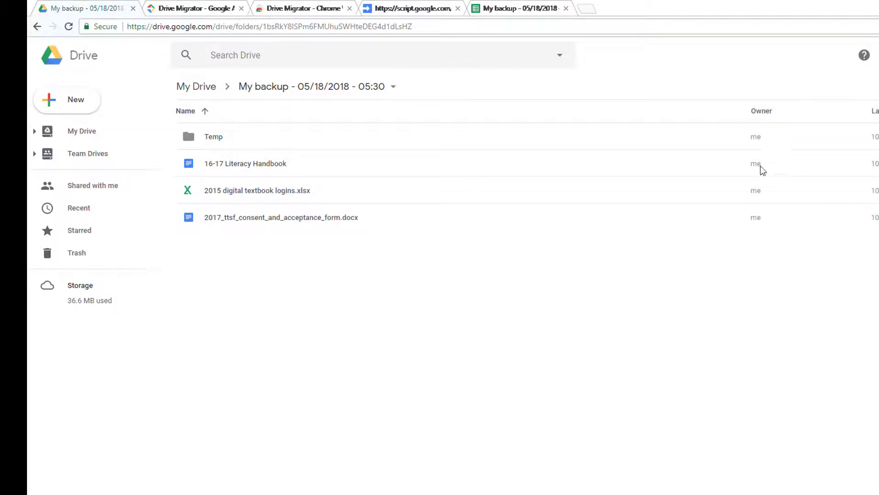
left_click(282, 166)
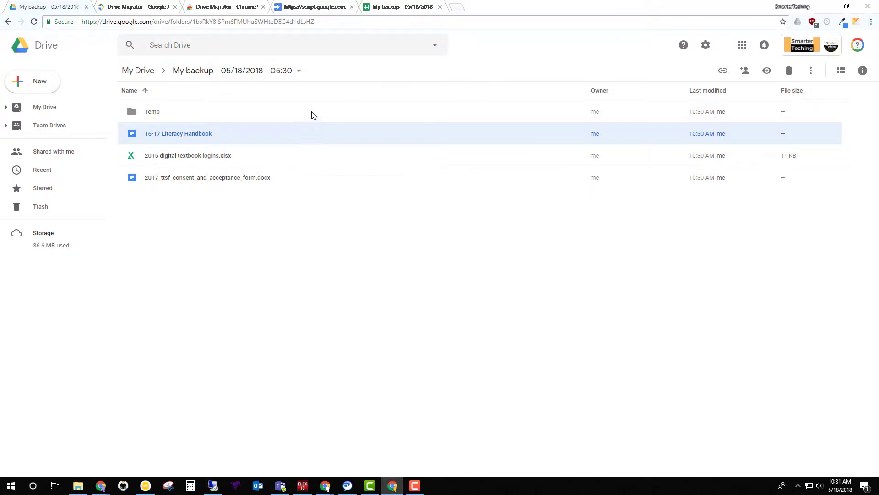
left_click(409, 2)
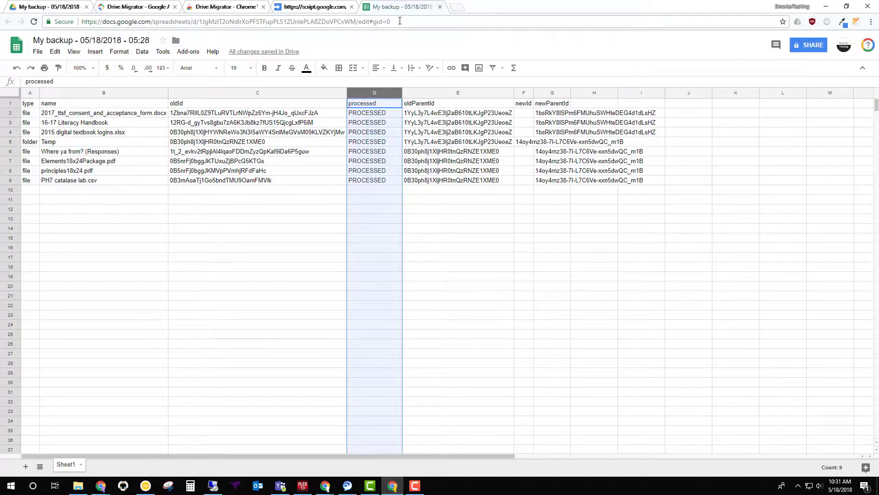
left_click(55, 6)
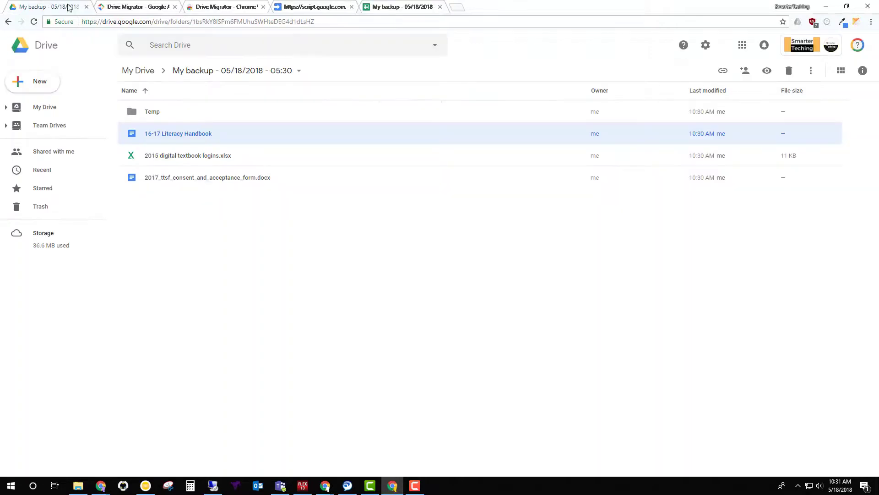
- Switch to Gmail and open the "Google Drive backup - Success!" message
left_click(742, 44)
left_click(795, 94)
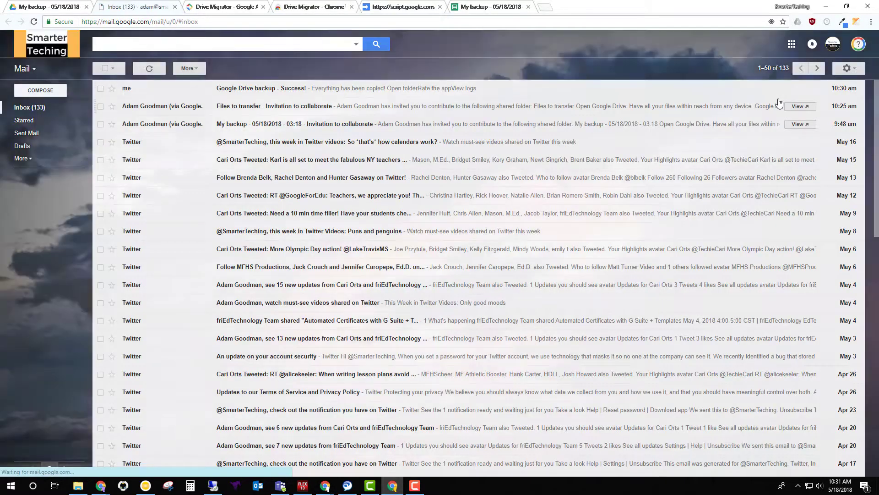
left_click(256, 90)
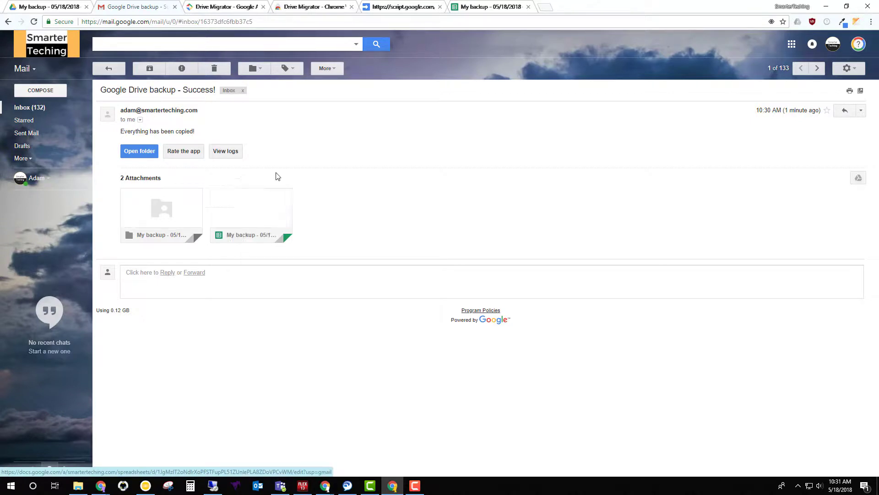
- Return to Google Drive and disconnect the Drive Migrator app in the settings for connected apps
left_click(65, 7)
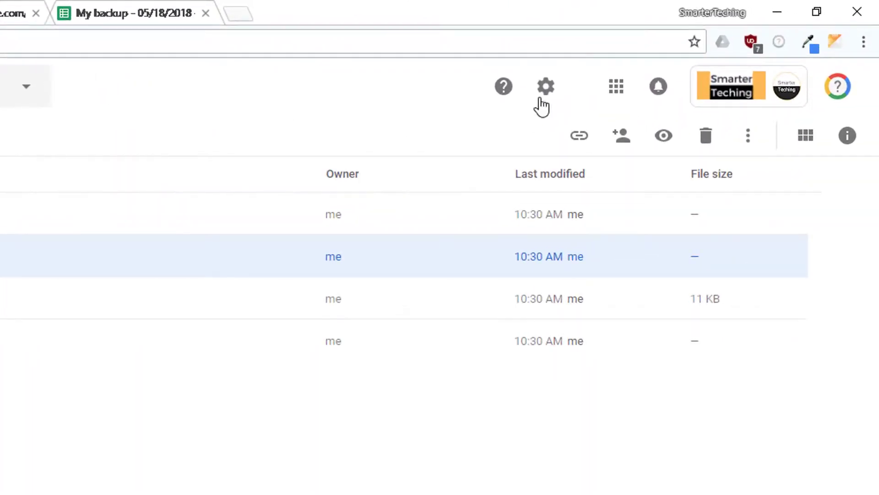
left_click(545, 89)
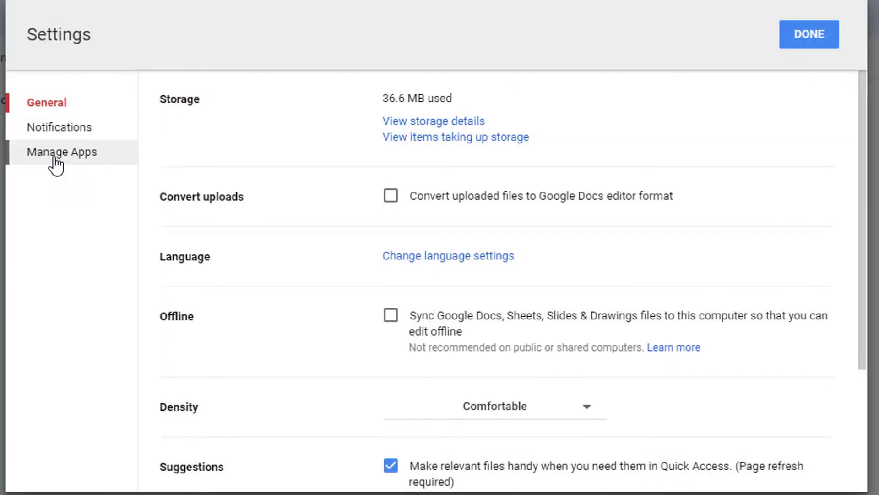
left_click(56, 164)
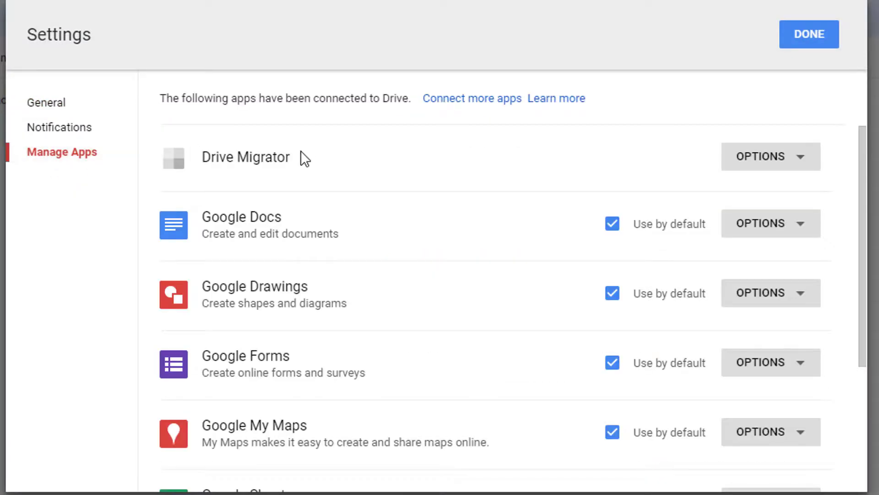
left_click(786, 164)
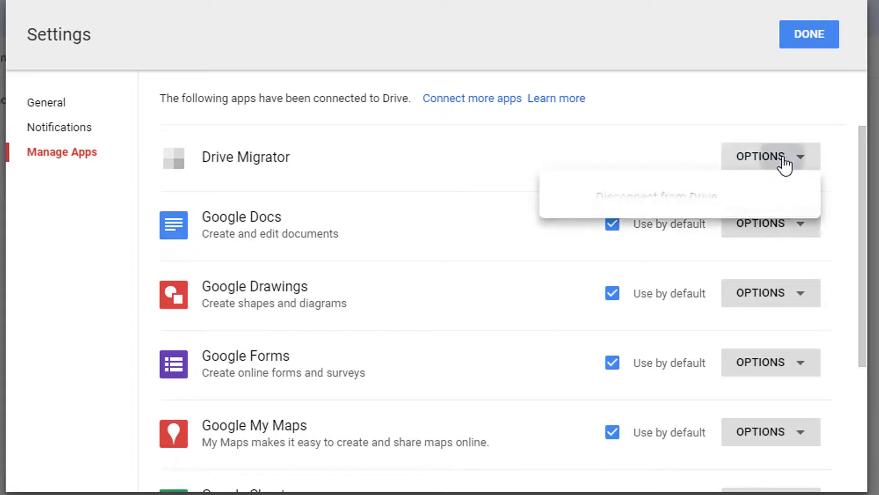
left_click(659, 198)
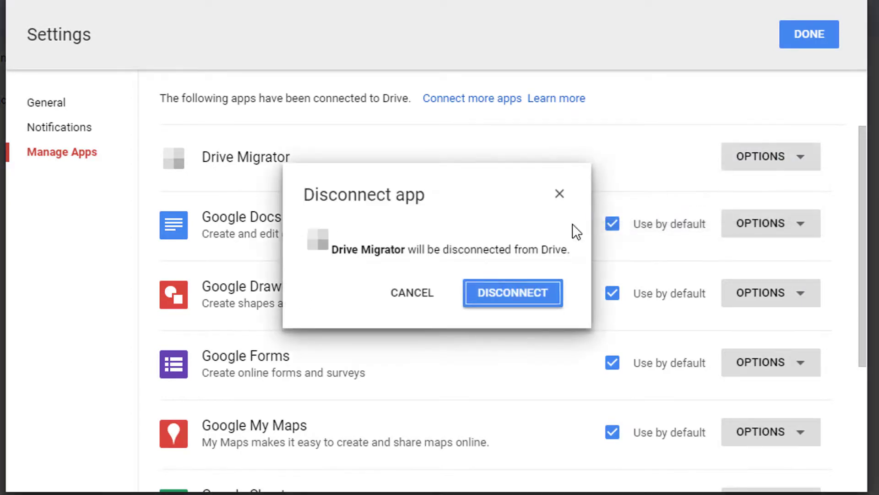
left_click(504, 301)
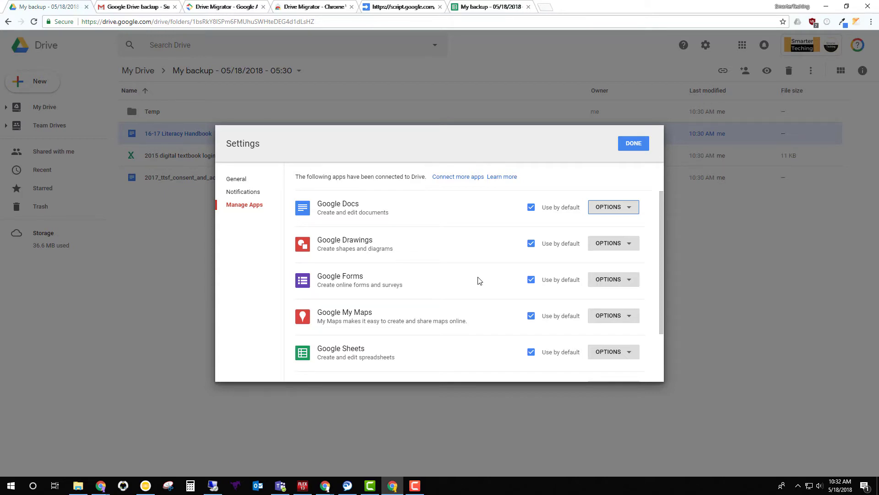
left_click(634, 144)
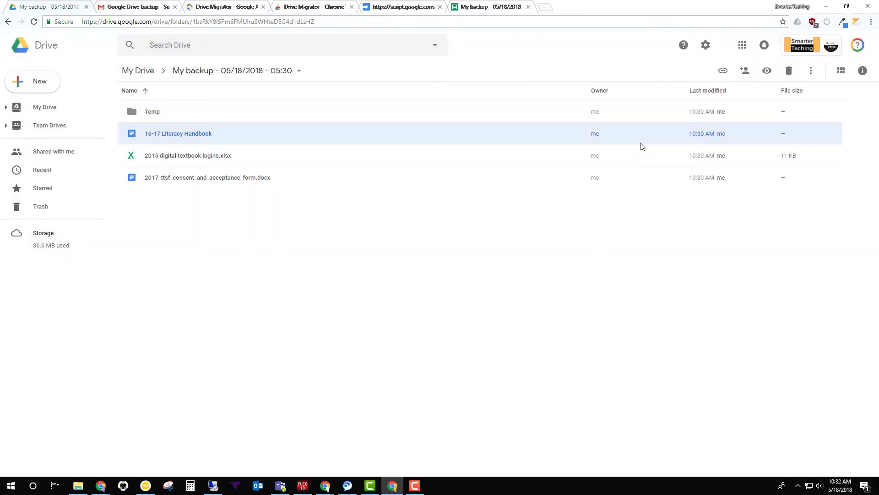